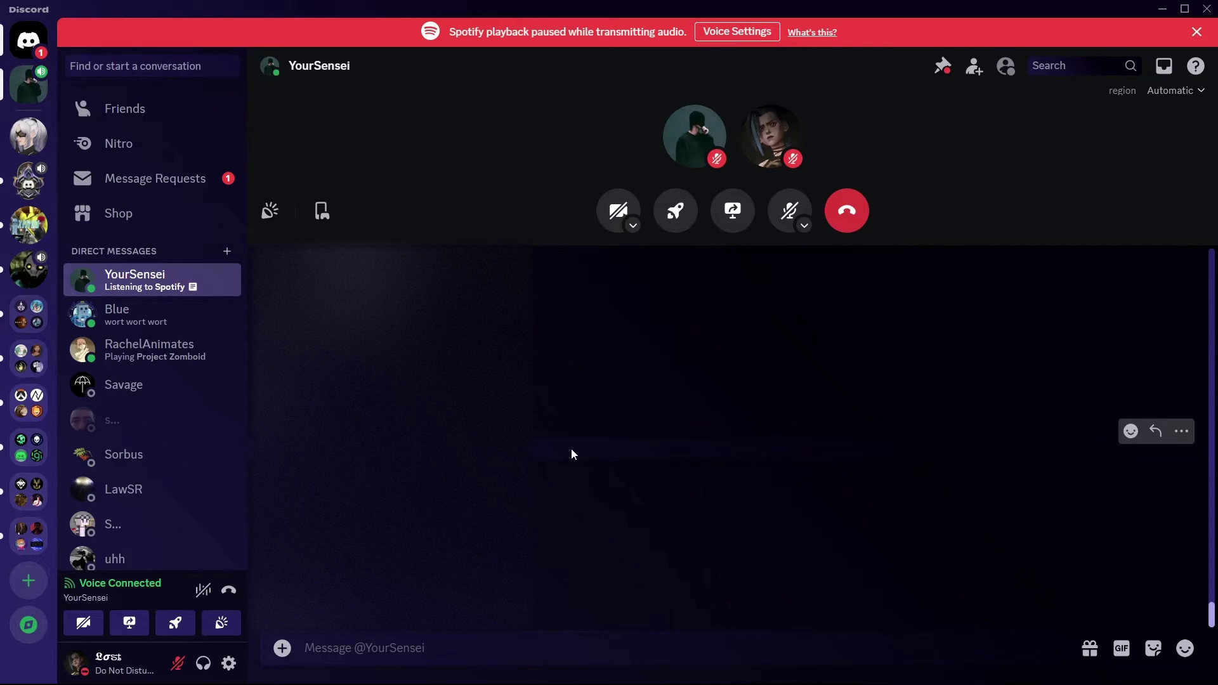
# Go to the Voice & Video page in Discord's User Settings.
pyautogui.click(228, 664)
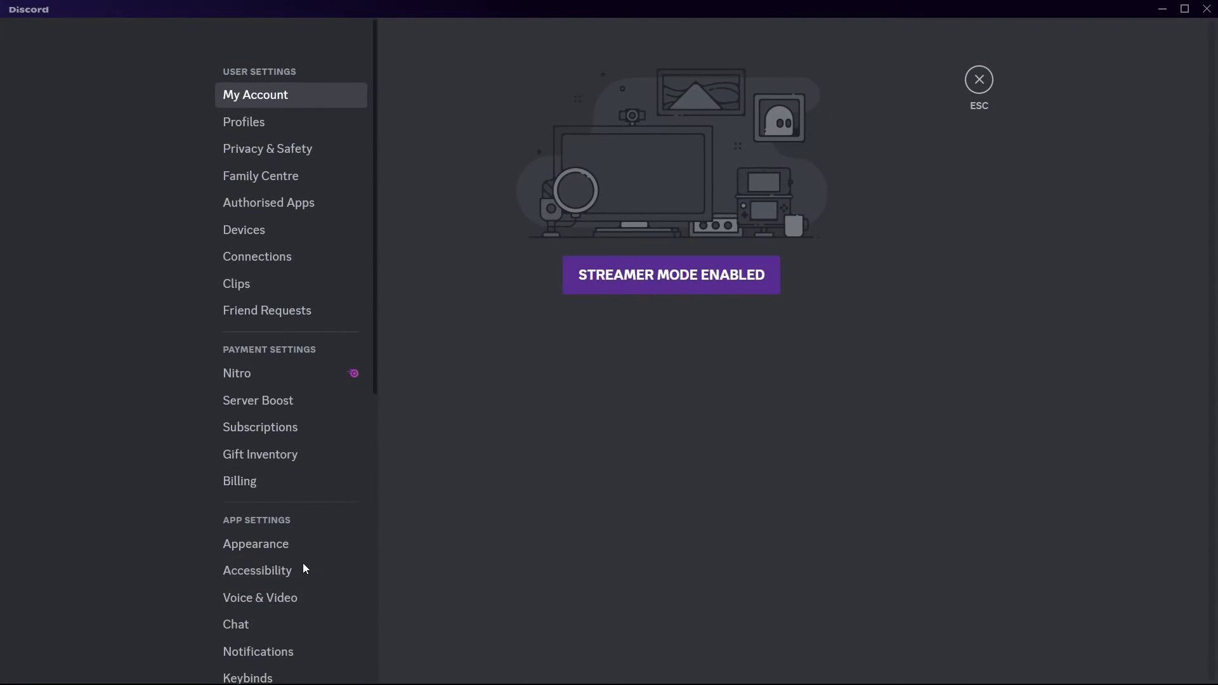
pyautogui.click(285, 597)
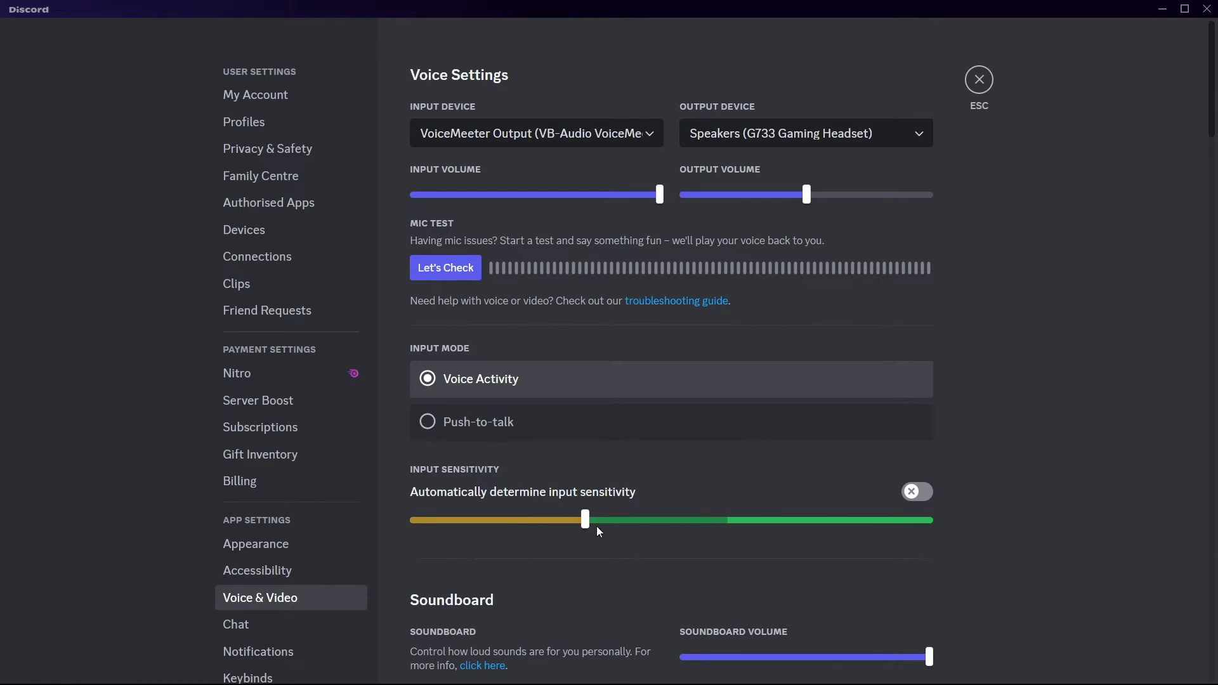
# Leave automatic input sensitivity off, exit settings to the call, and dismiss the Spotify-paused banner.
pyautogui.click(917, 493)
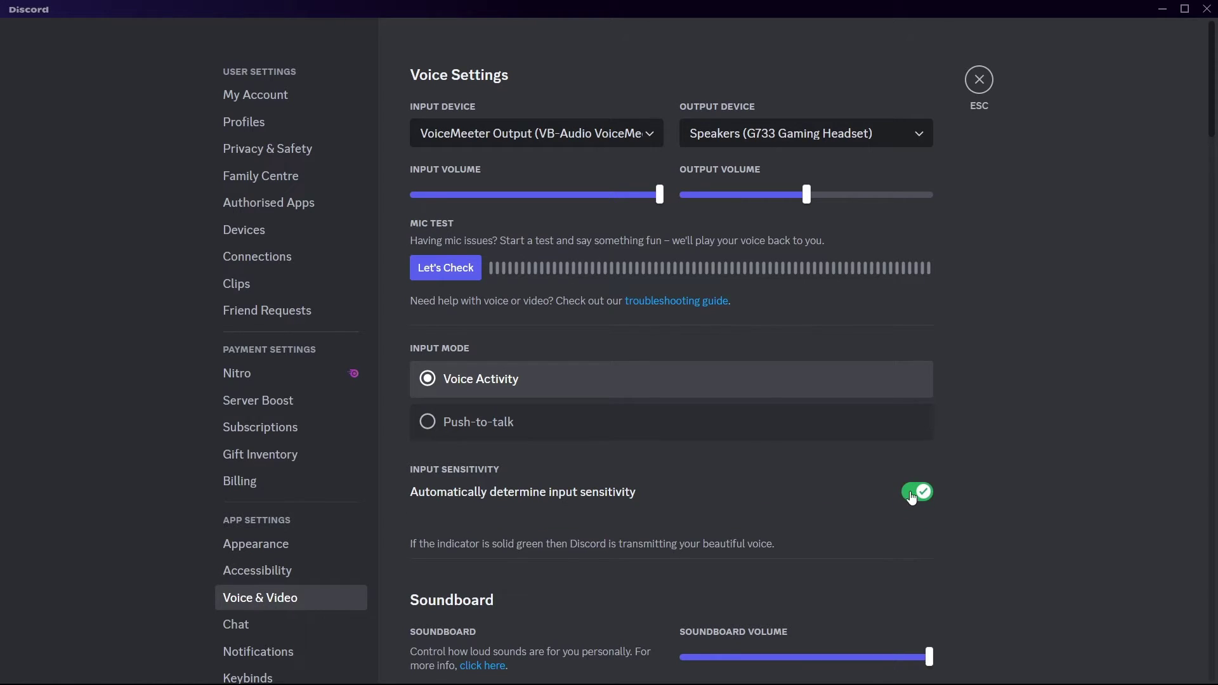
pyautogui.click(919, 497)
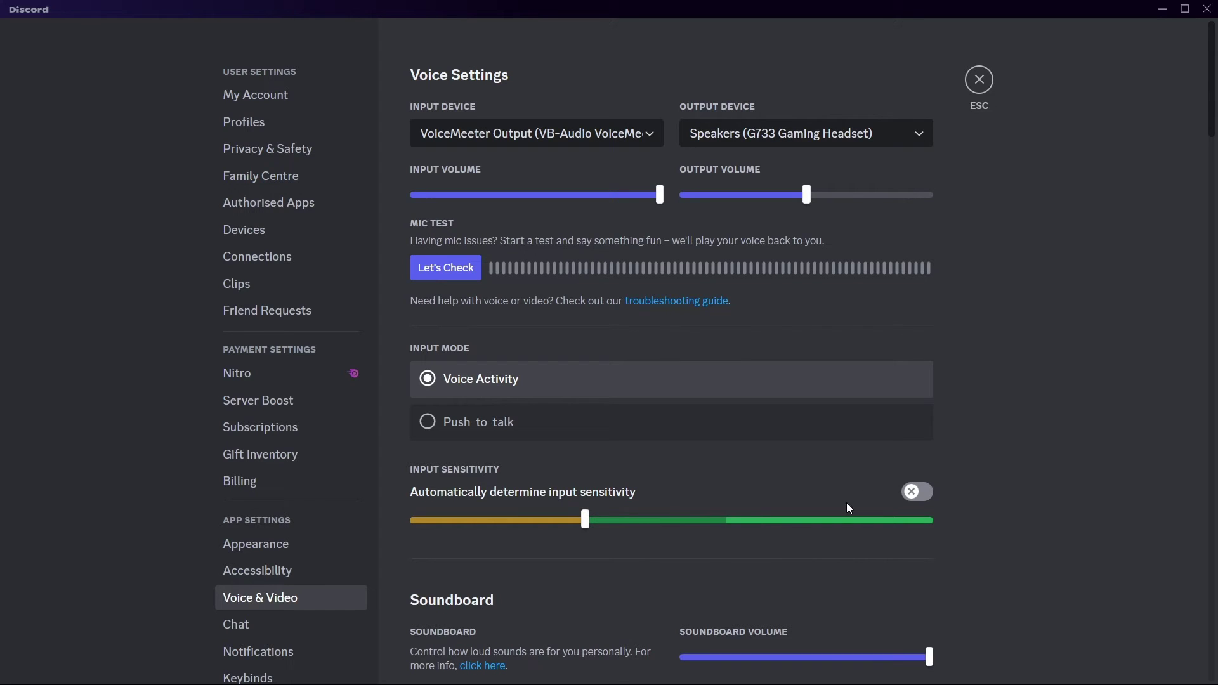
pyautogui.click(979, 80)
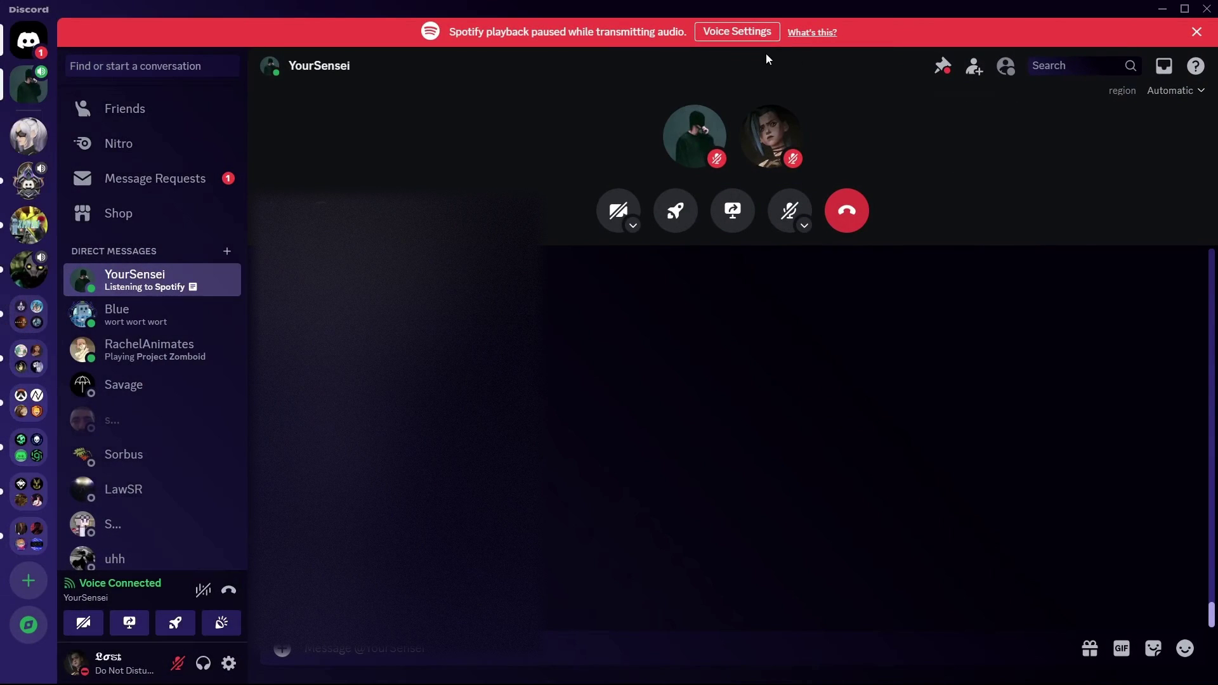
pyautogui.click(1198, 32)
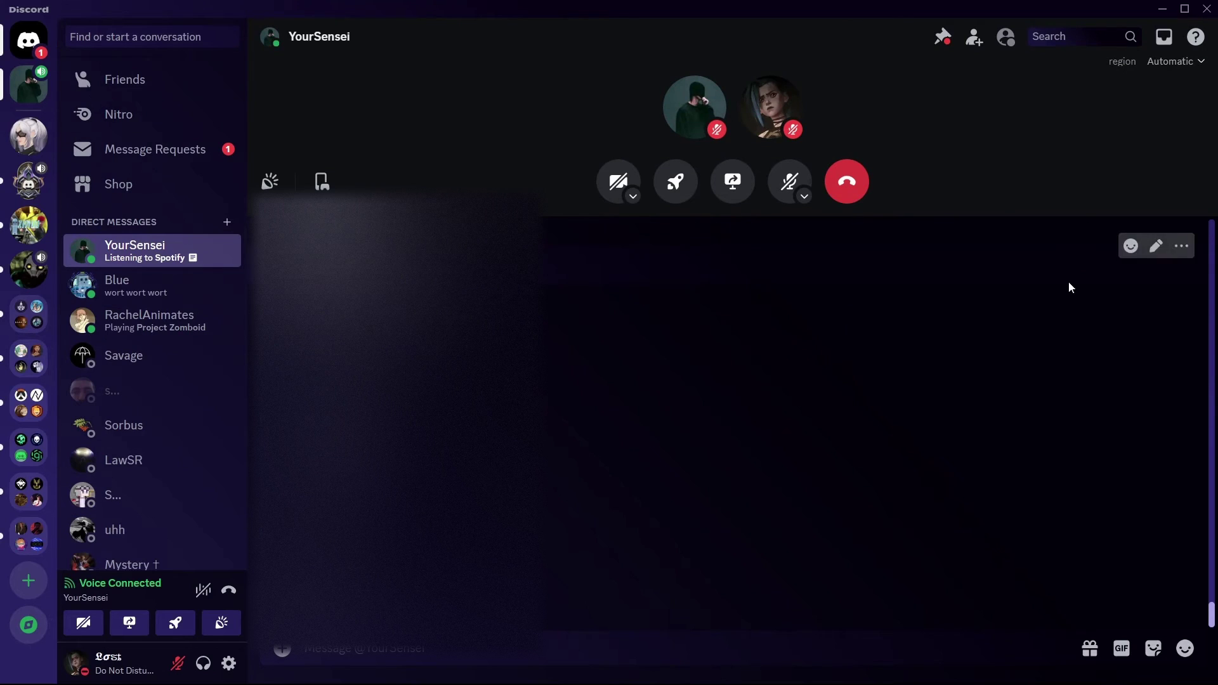